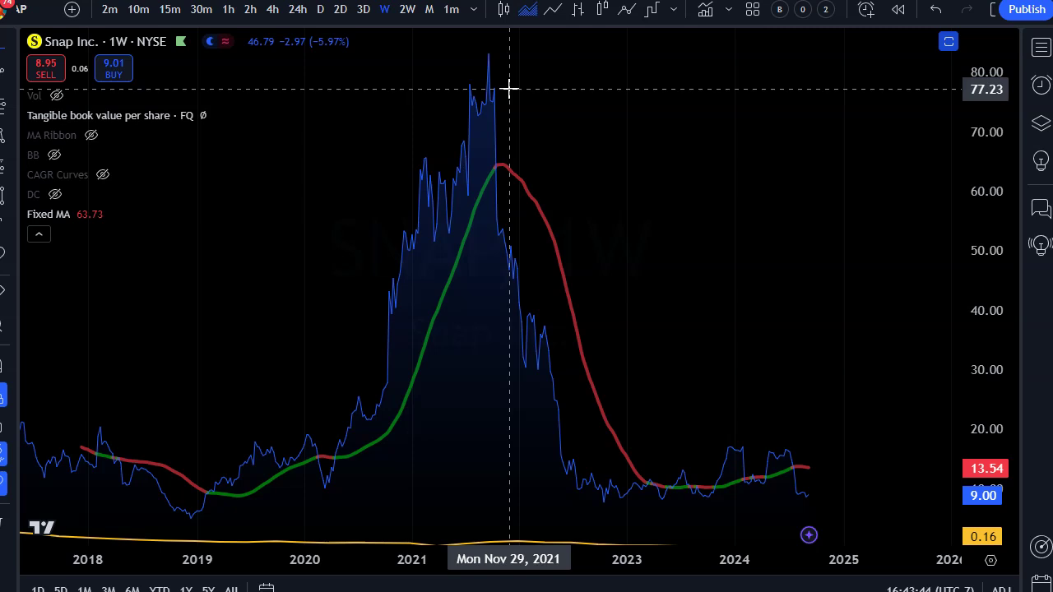
# - Check Snap's price at the 2021 peak with the crosshair
pyautogui.click(490, 84)
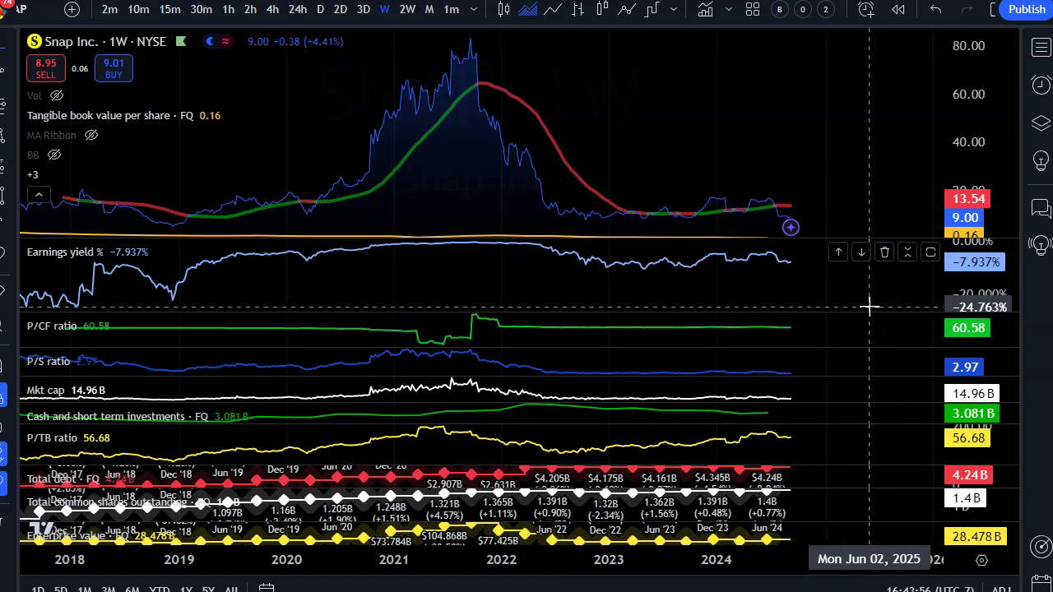
# - Restore all indicator panes below the price and make the P/CF and P/S panes taller
pyautogui.click(824, 140)
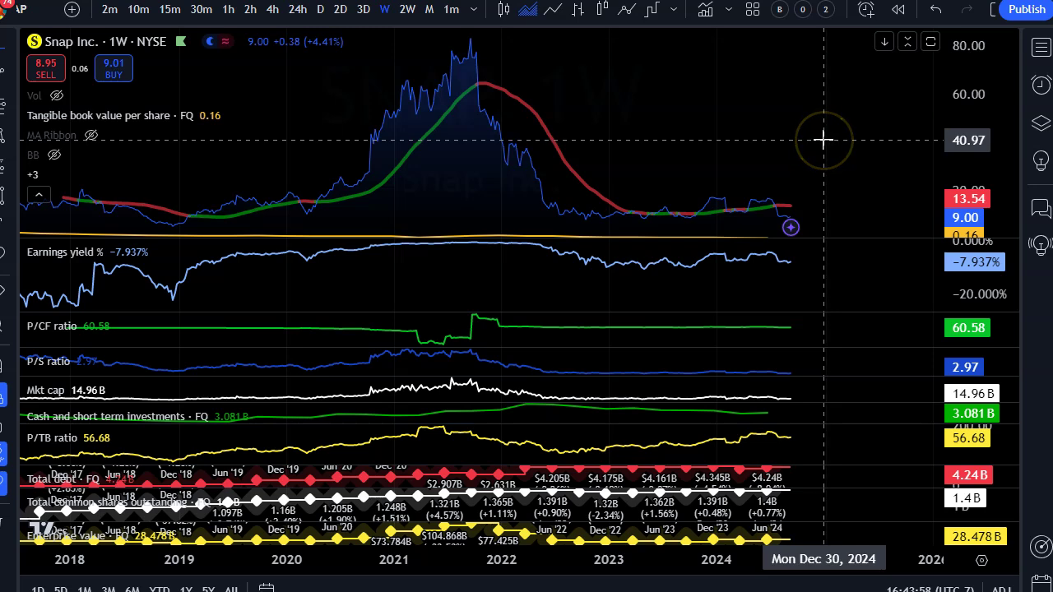
pyautogui.click(832, 184)
pyautogui.click(823, 306)
pyautogui.moveTo(819, 309); pyautogui.dragTo(835, 211)
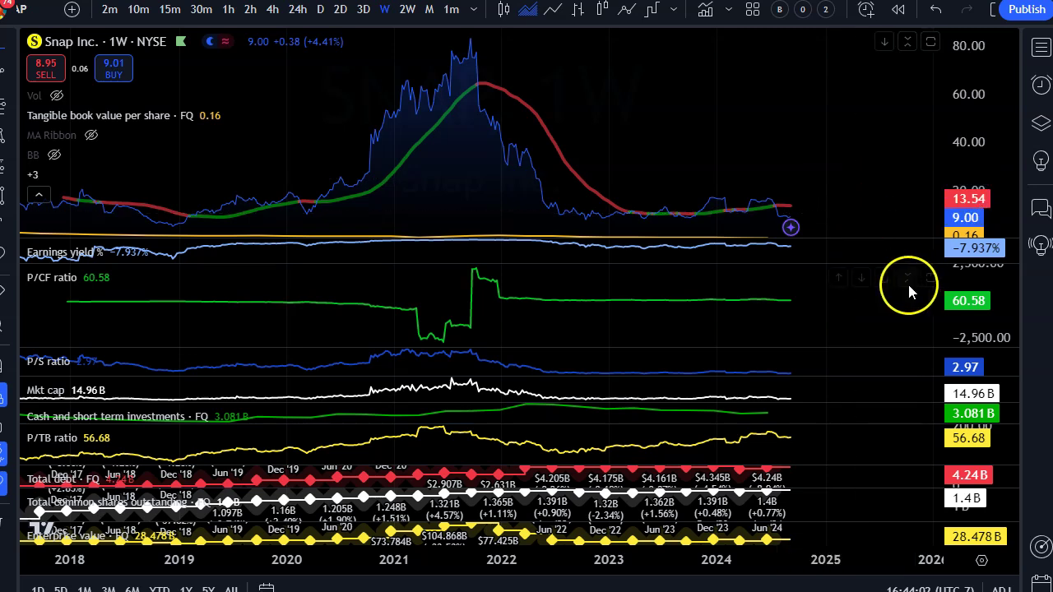
pyautogui.moveTo(851, 342); pyautogui.dragTo(856, 265)
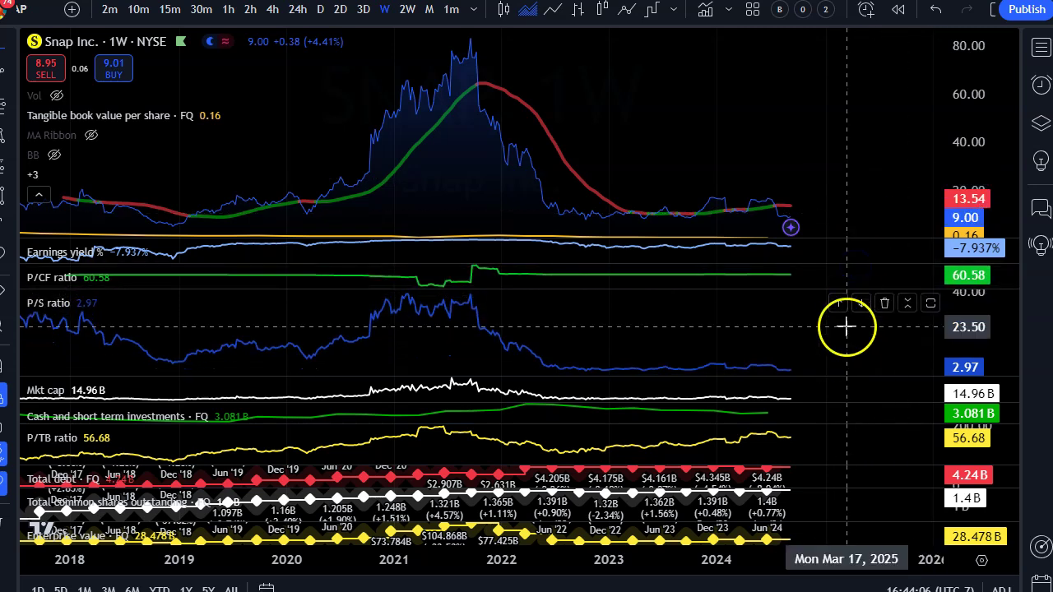
# - Enlarge the Mkt cap pane by shrinking P/S, then maximize the price pane and shift it forward
pyautogui.click(917, 329)
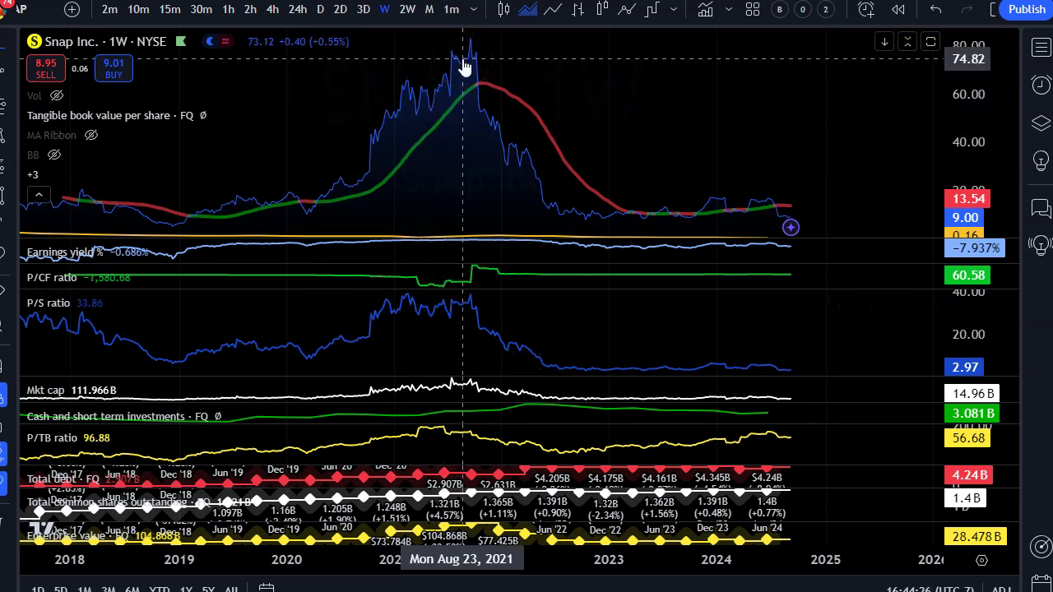
pyautogui.click(571, 301)
pyautogui.doubleClick(667, 321)
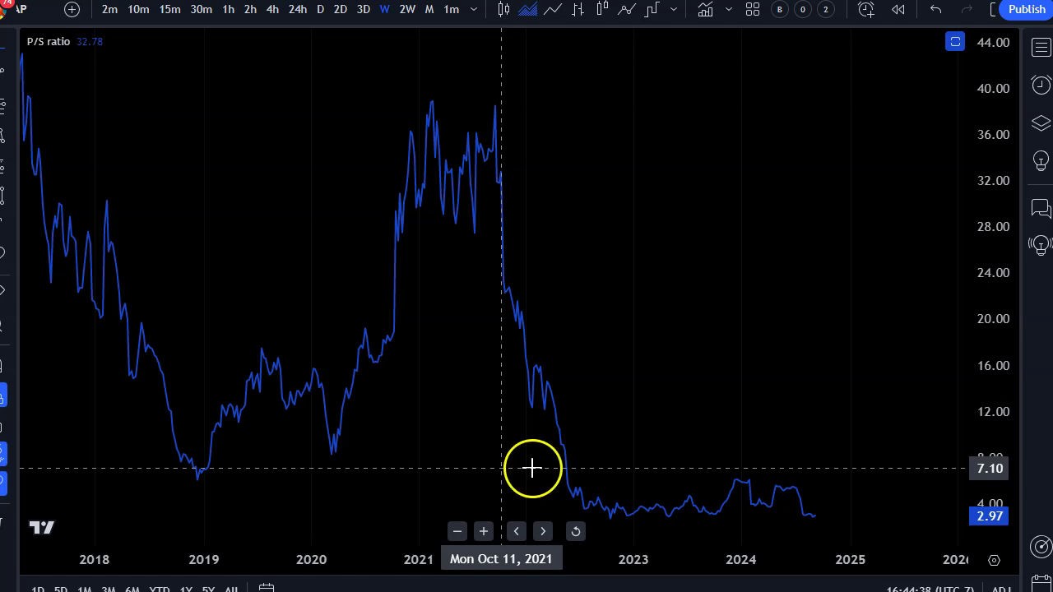
pyautogui.doubleClick(751, 381)
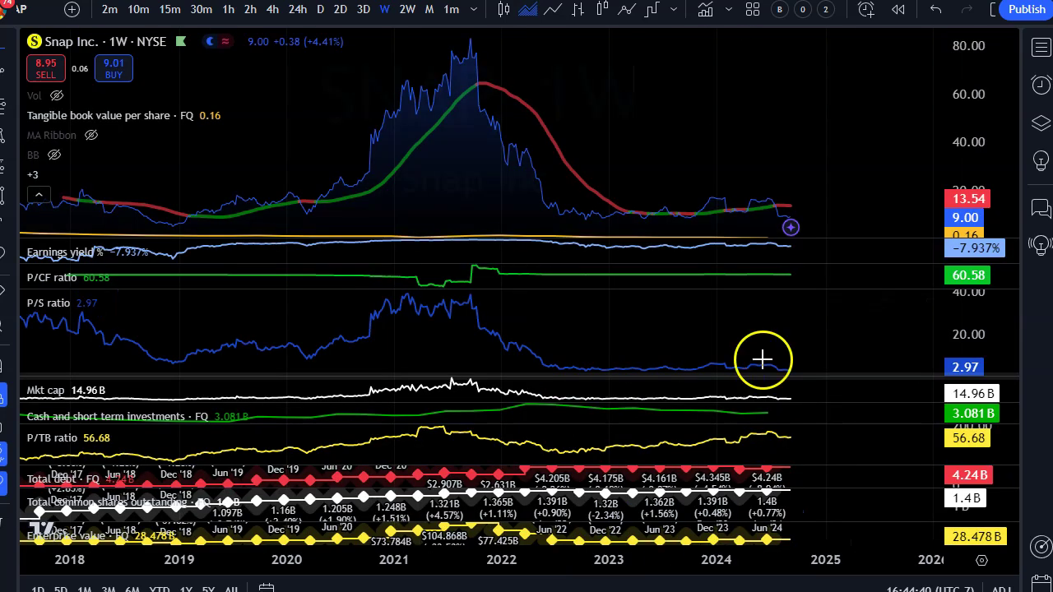
pyautogui.moveTo(812, 378); pyautogui.dragTo(818, 299)
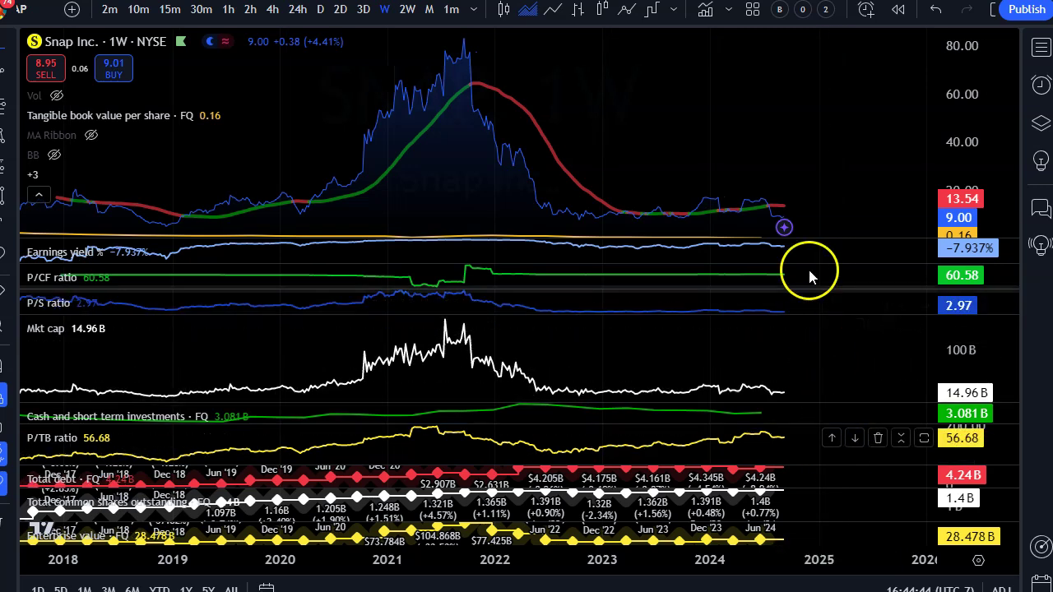
pyautogui.doubleClick(814, 195)
pyautogui.moveTo(813, 195); pyautogui.dragTo(675, 207)
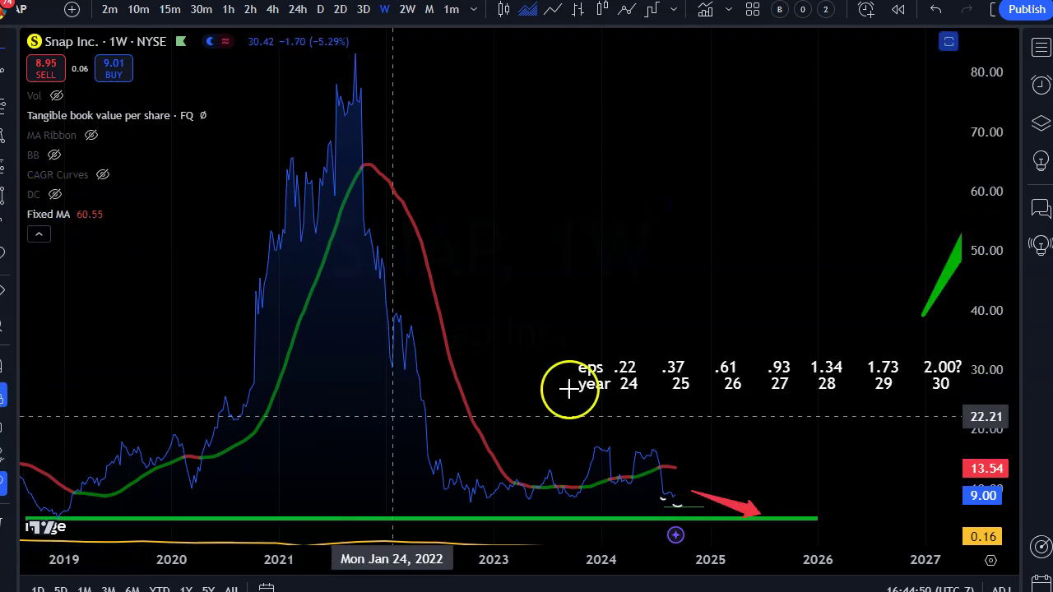
# - Pan the maximized price chart to reveal more 2024–2030 EPS annotations
pyautogui.moveTo(748, 250); pyautogui.dragTo(682, 247)
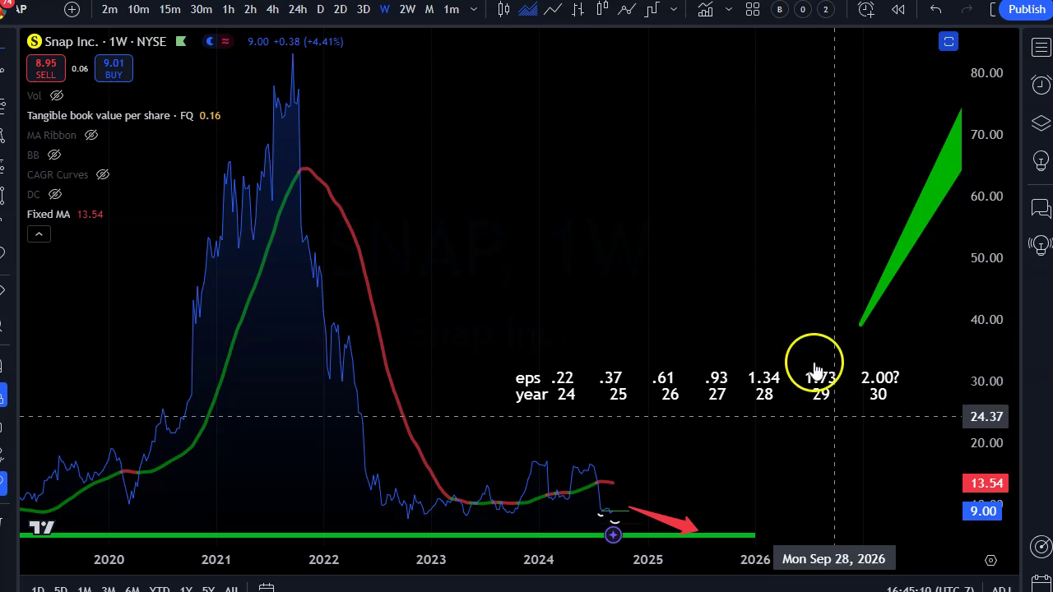
# - Switch to Seeking Alpha's SNAP Earnings Estimates page
pyautogui.click(872, 2)
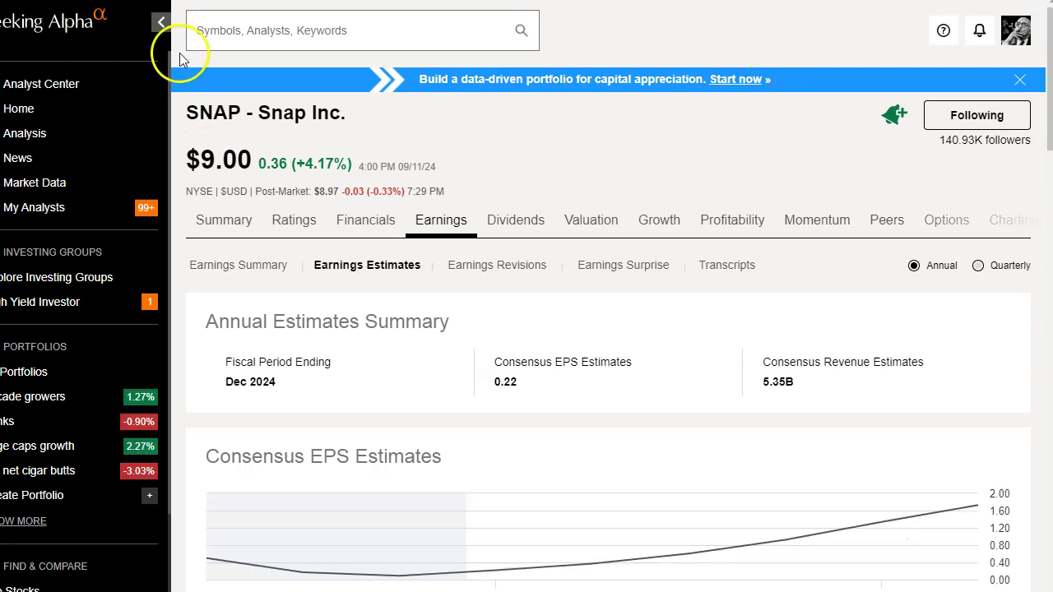
# - Scroll to the Consensus EPS Estimates table and highlight 0.22 (Dec 2024) and 1.73 (Dec 2029)
pyautogui.scroll(-4, 535, 313)
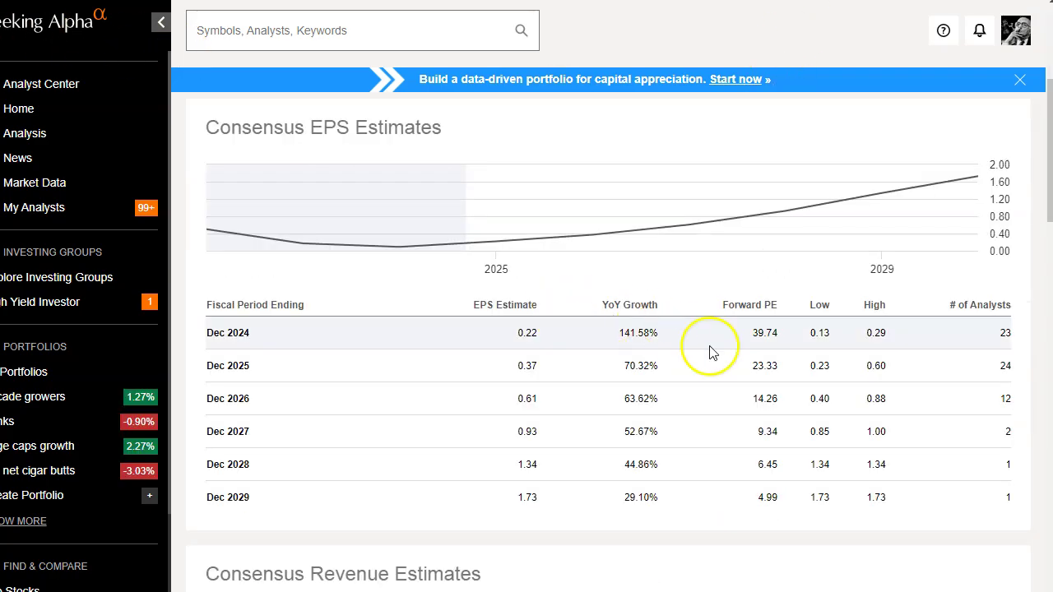
pyautogui.scroll(-1, 623, 399)
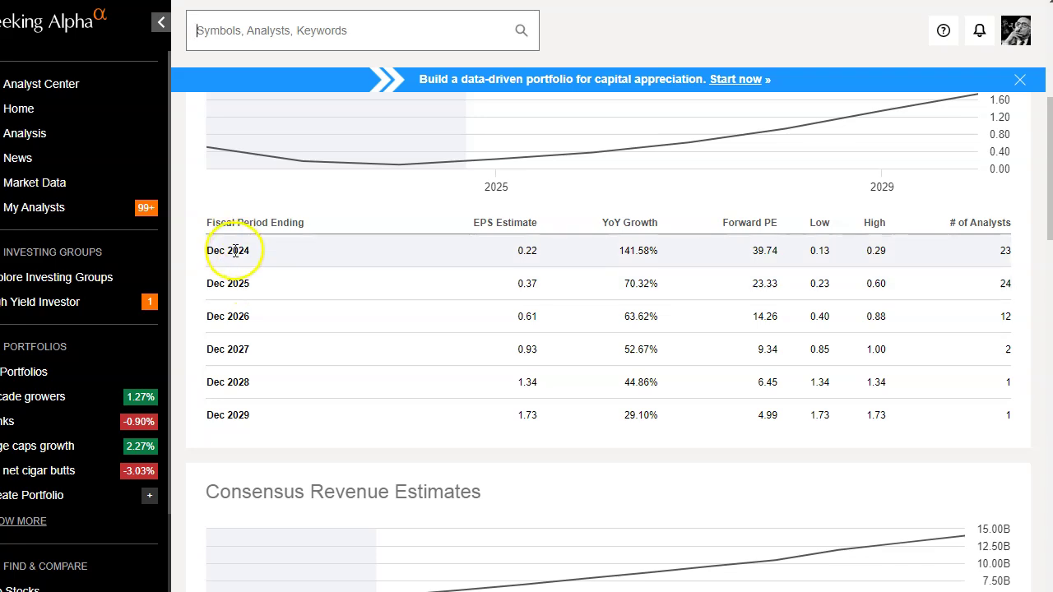
pyautogui.doubleClick(530, 260)
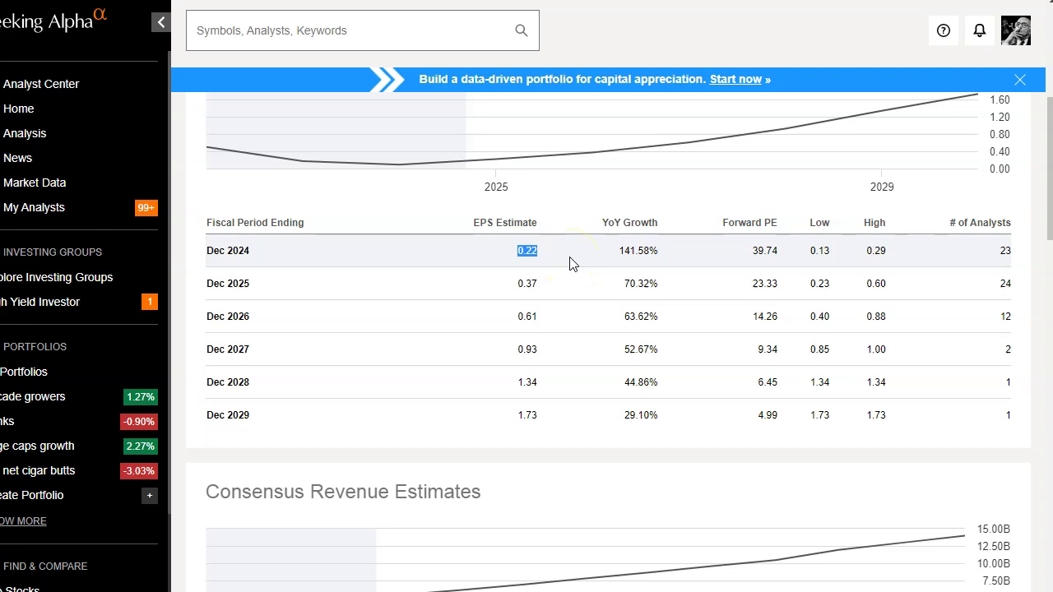
pyautogui.click(529, 414)
pyautogui.doubleClick(529, 414)
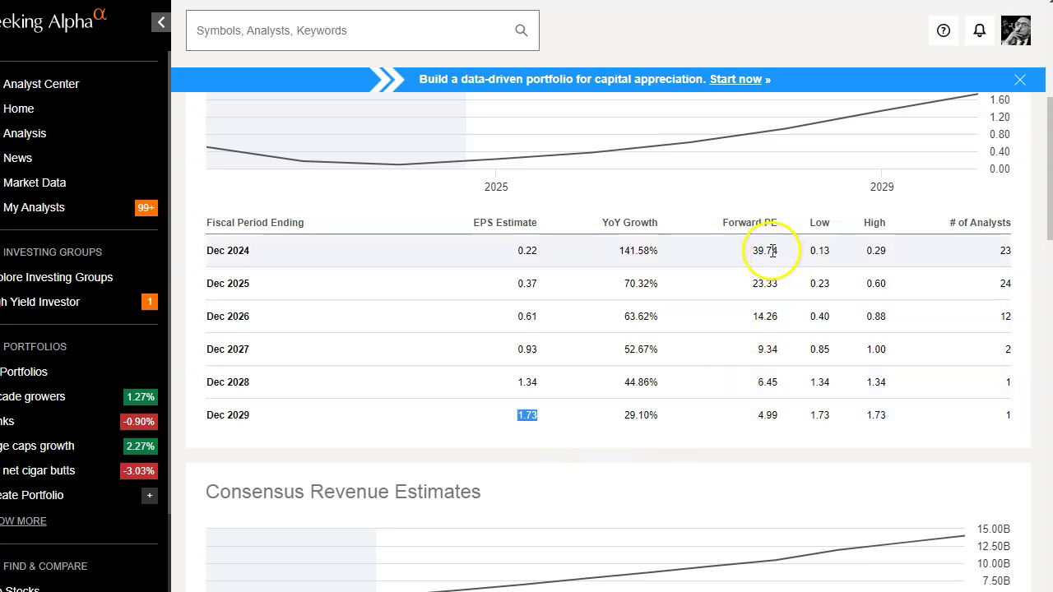
pyautogui.doubleClick(533, 250)
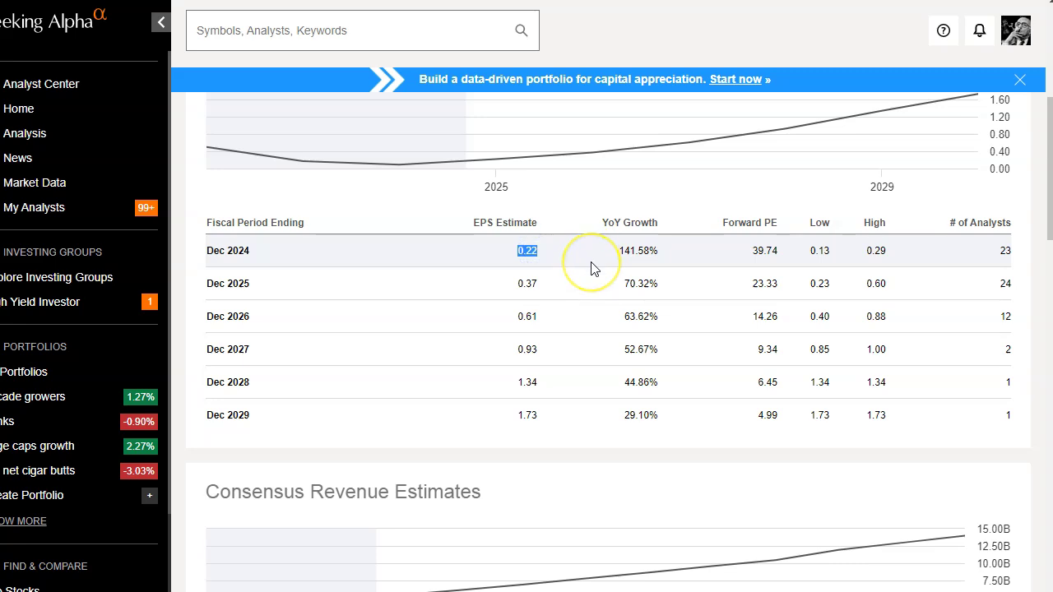
pyautogui.doubleClick(767, 251)
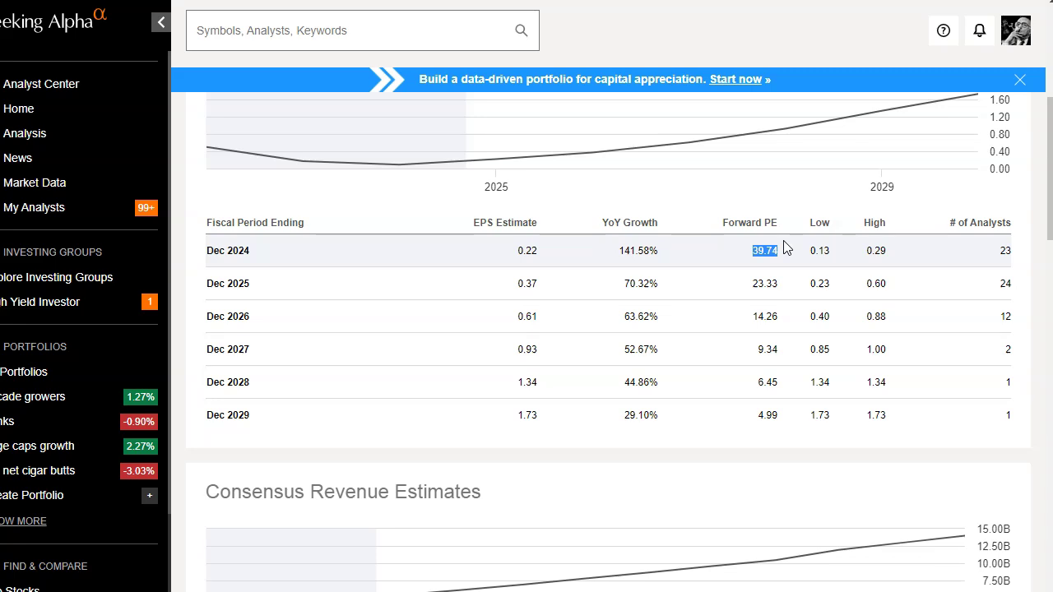
pyautogui.doubleClick(636, 251)
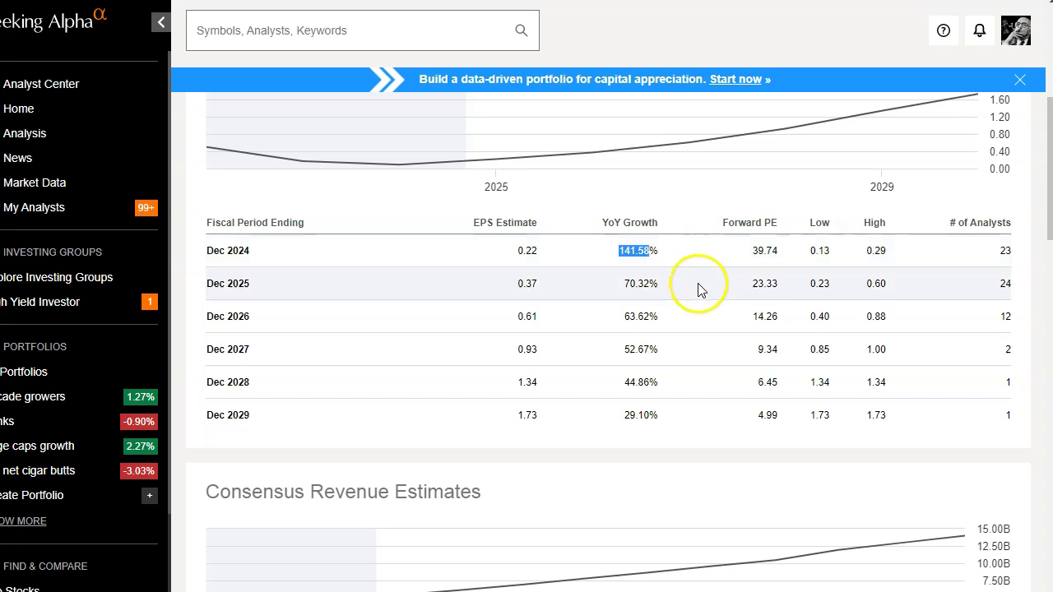
pyautogui.doubleClick(642, 283)
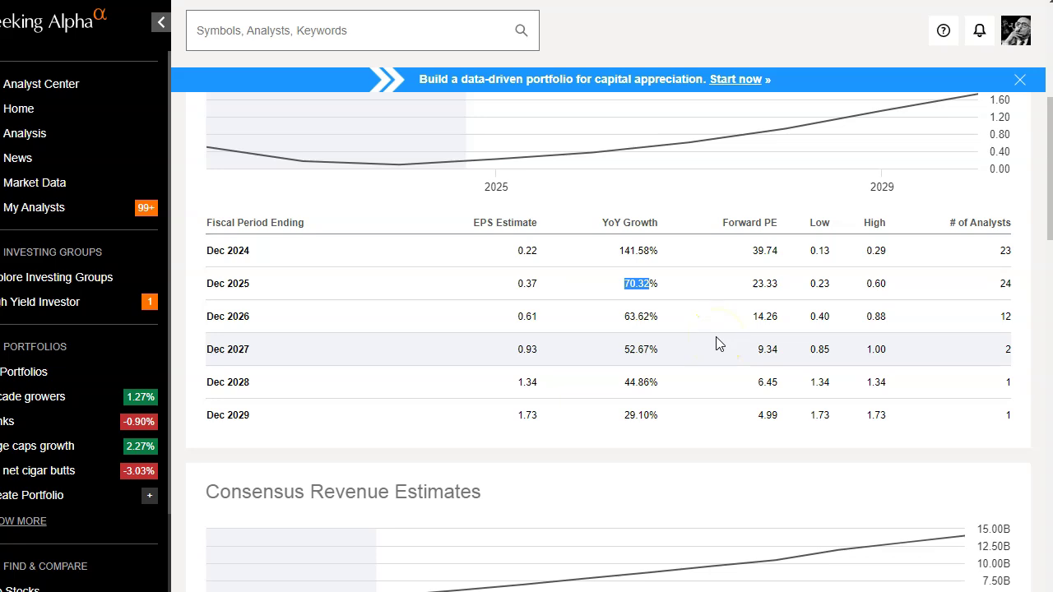
pyautogui.doubleClick(520, 415)
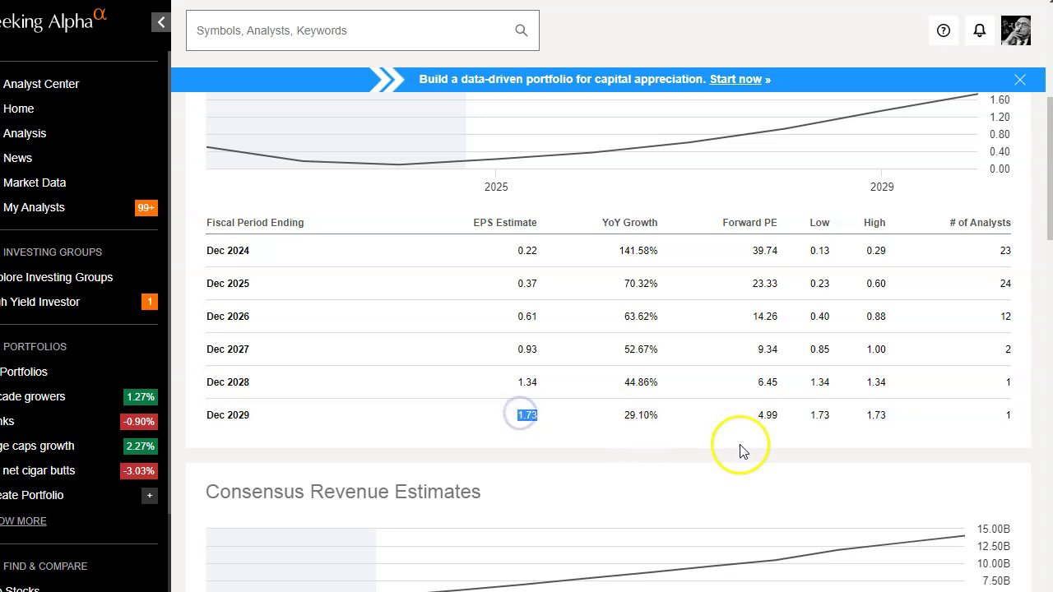
pyautogui.doubleClick(774, 416)
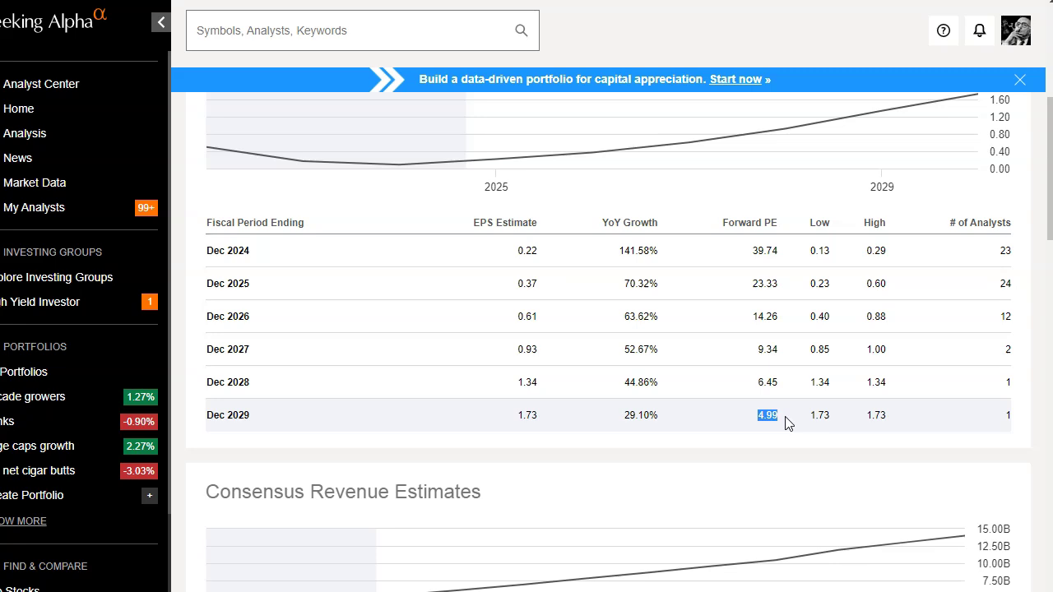
pyautogui.click(557, 442)
pyautogui.click(746, 315)
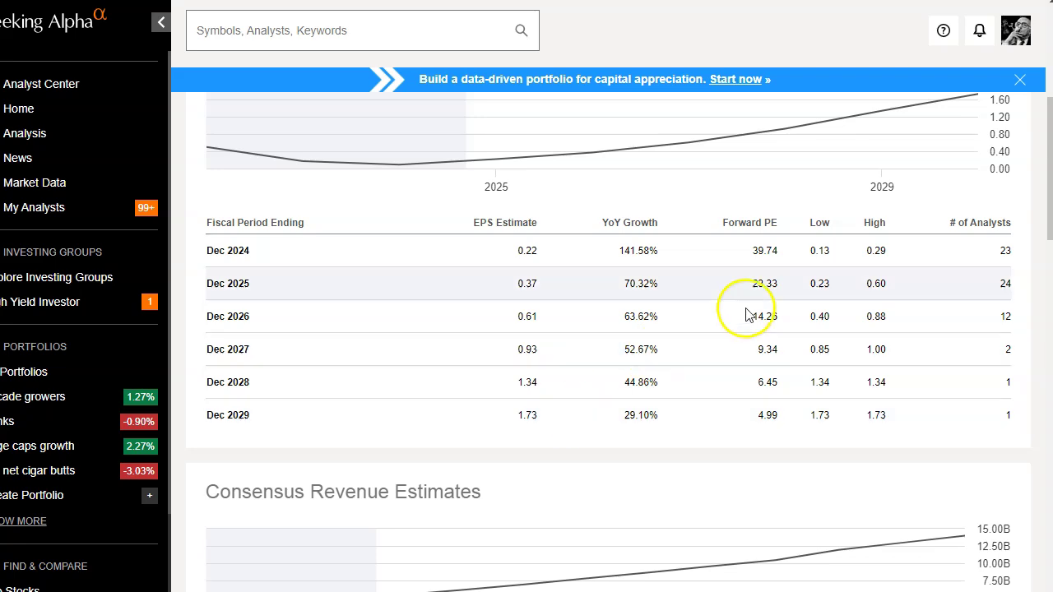
pyautogui.doubleClick(765, 251)
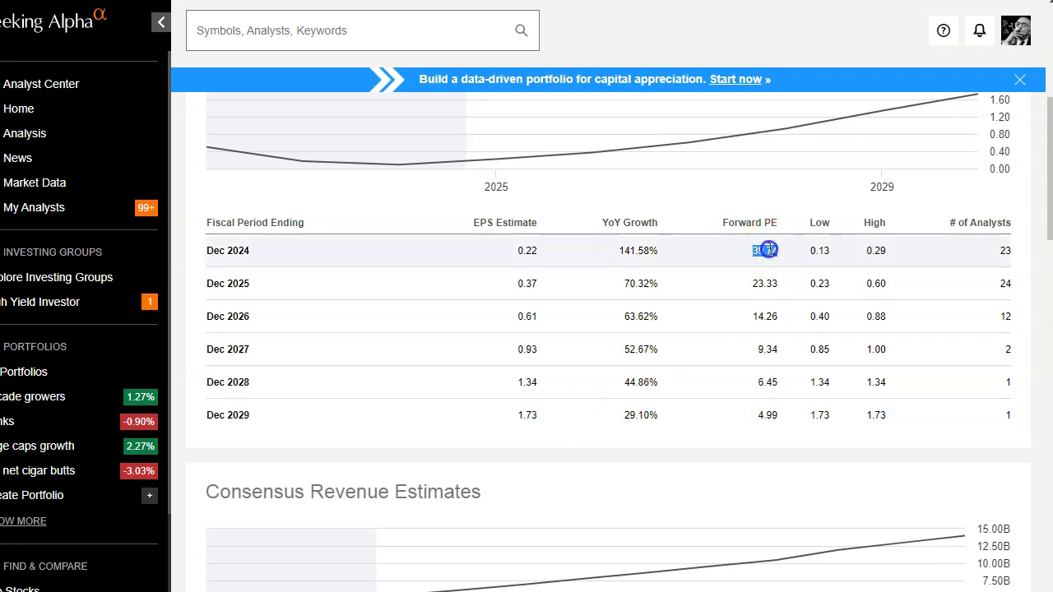
pyautogui.doubleClick(526, 249)
pyautogui.doubleClick(768, 415)
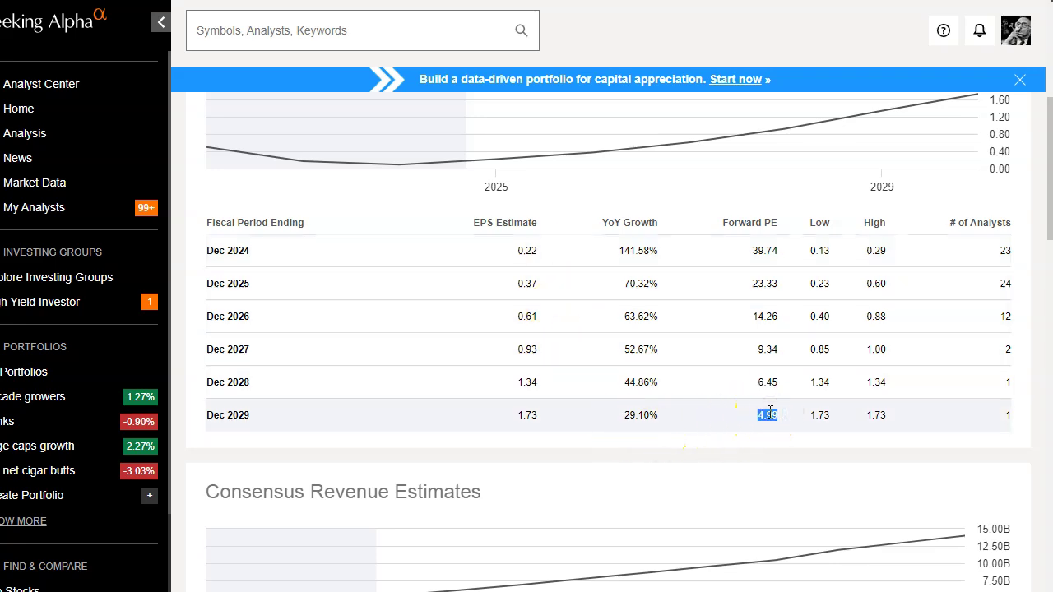
pyautogui.doubleClick(769, 413)
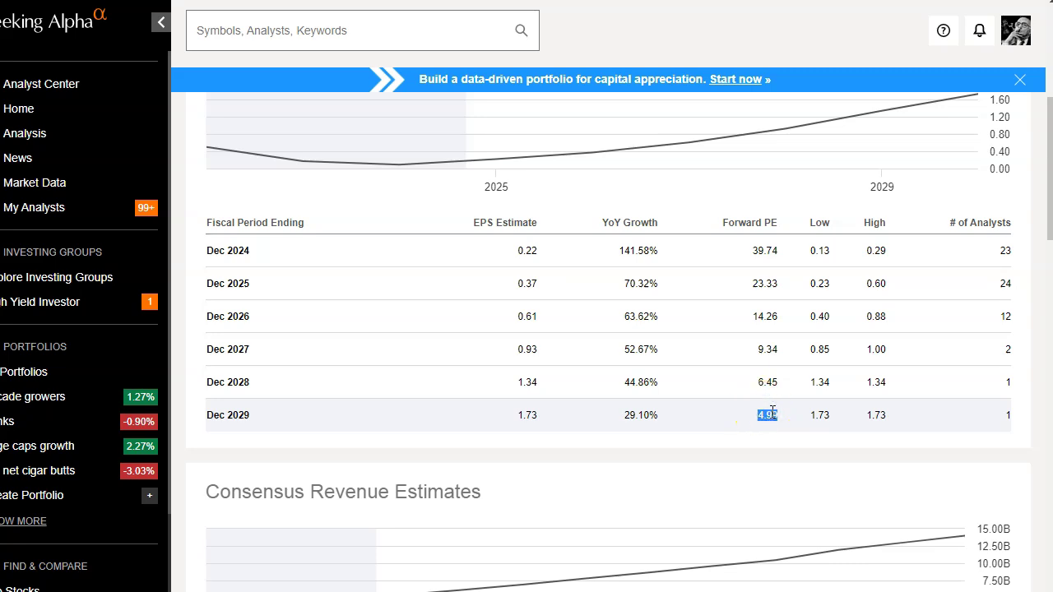